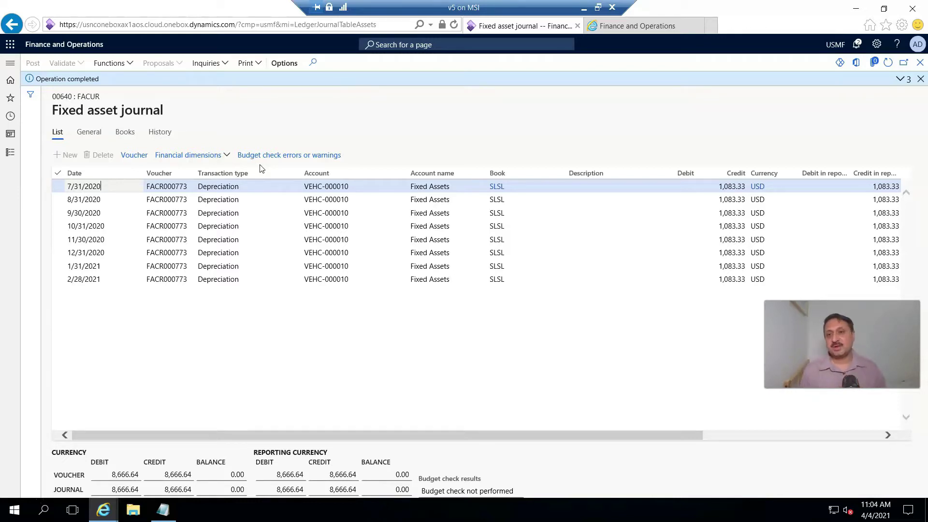
# Step: Open fixed asset VEHC-000010's valuation balances, showing SLSL net book value 56,333.36
pyautogui.click(10, 66)
pyautogui.click(10, 66)
pyautogui.click(10, 65)
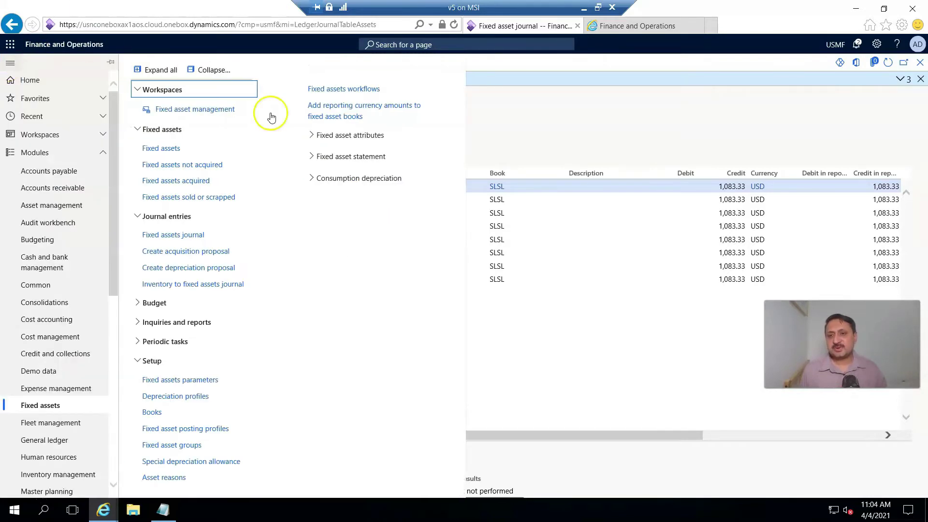
pyautogui.click(162, 148)
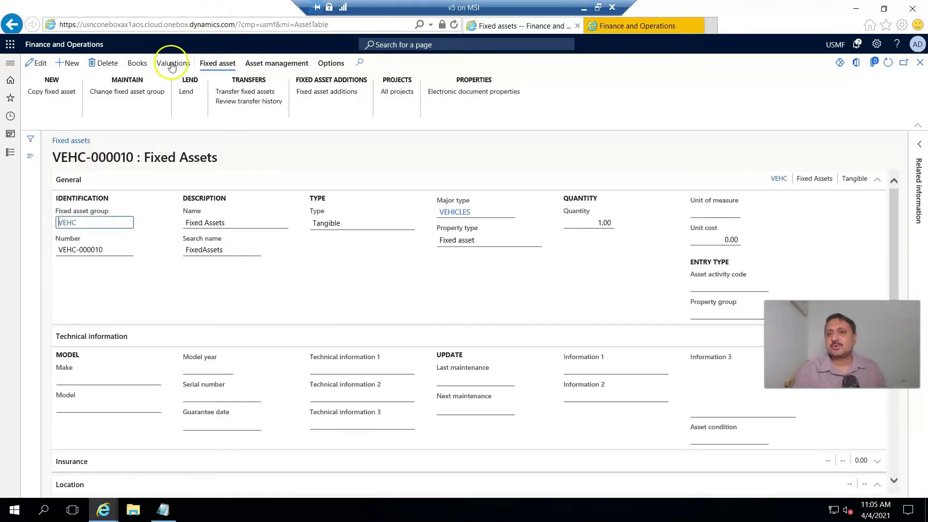
pyautogui.click(172, 64)
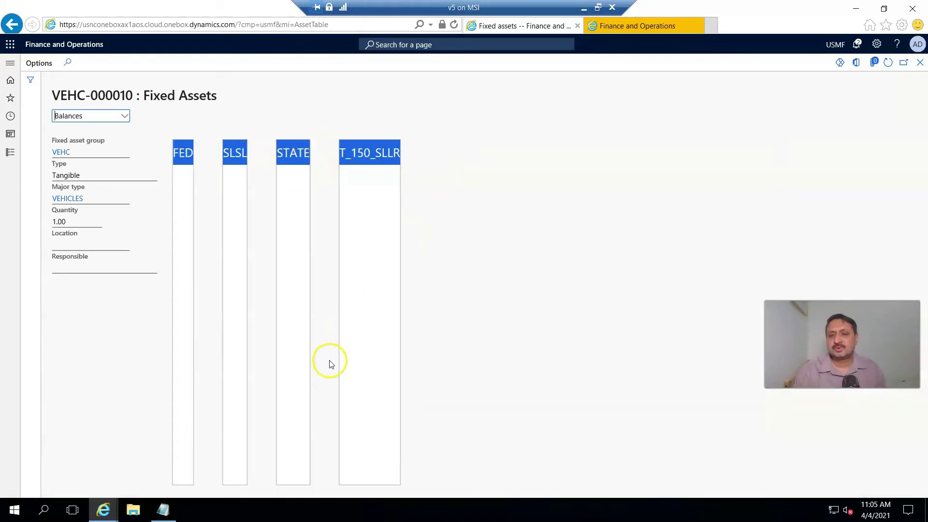
pyautogui.moveTo(449, 493); pyautogui.dragTo(596, 499)
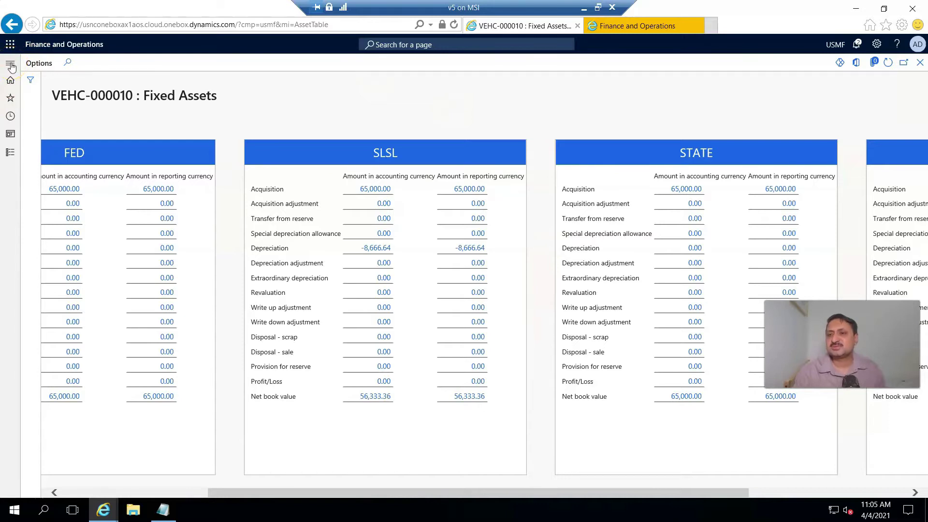
# Step: Create new fixed asset journal 00641 with journal name FACur and open its lines
pyautogui.click(10, 65)
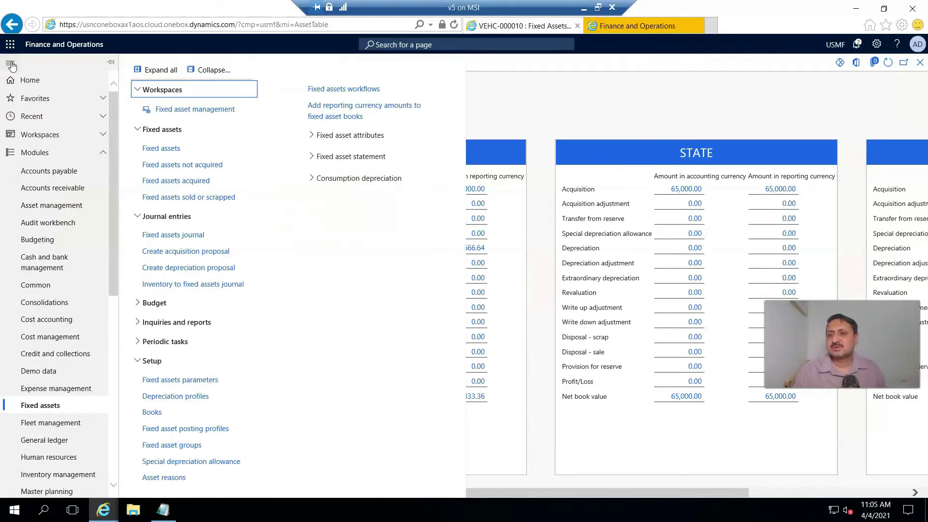
pyautogui.click(188, 237)
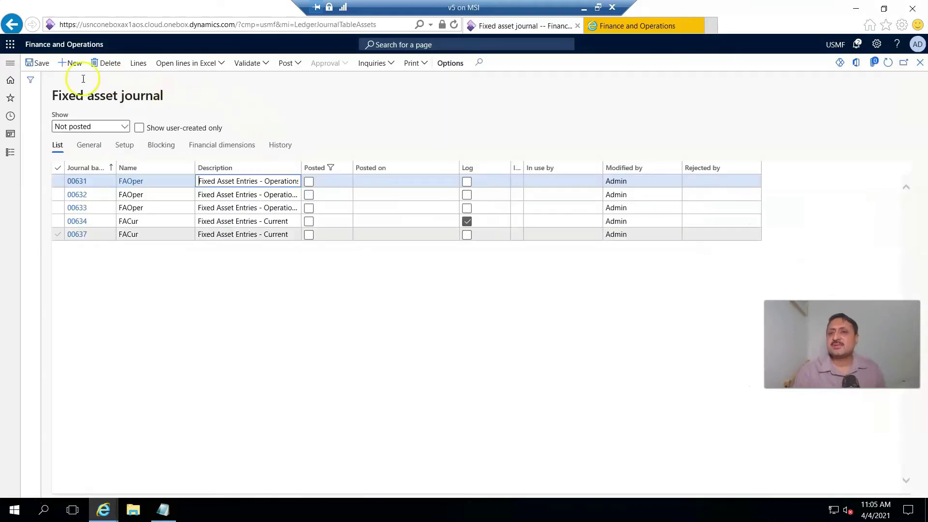
pyautogui.click(73, 66)
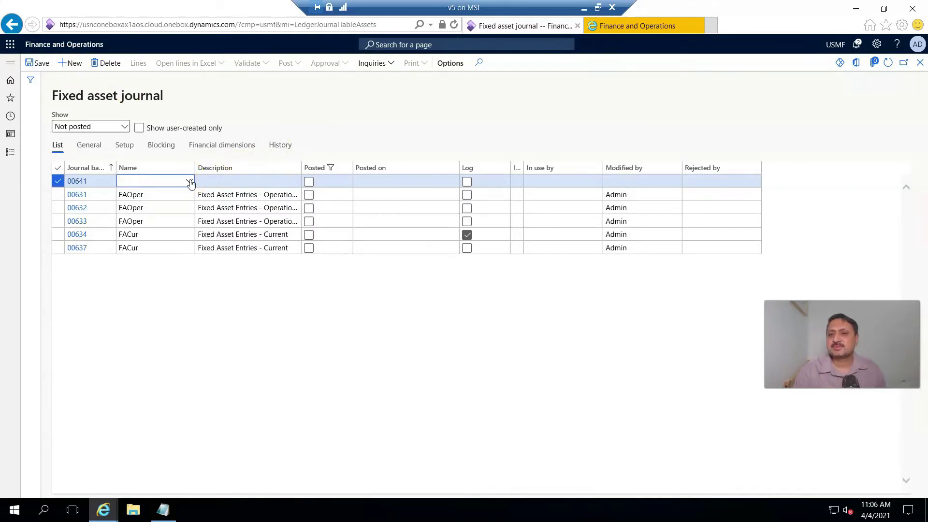
pyautogui.click(189, 181)
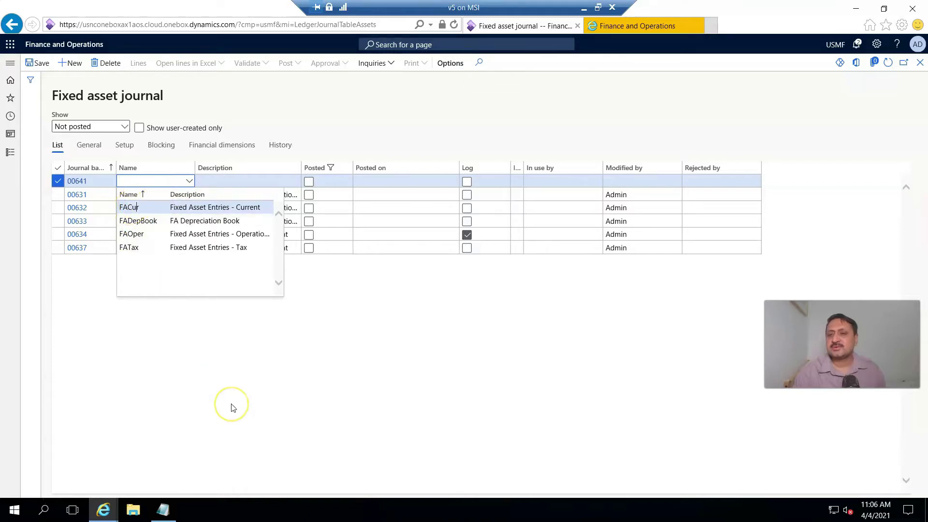
pyautogui.press('Return')
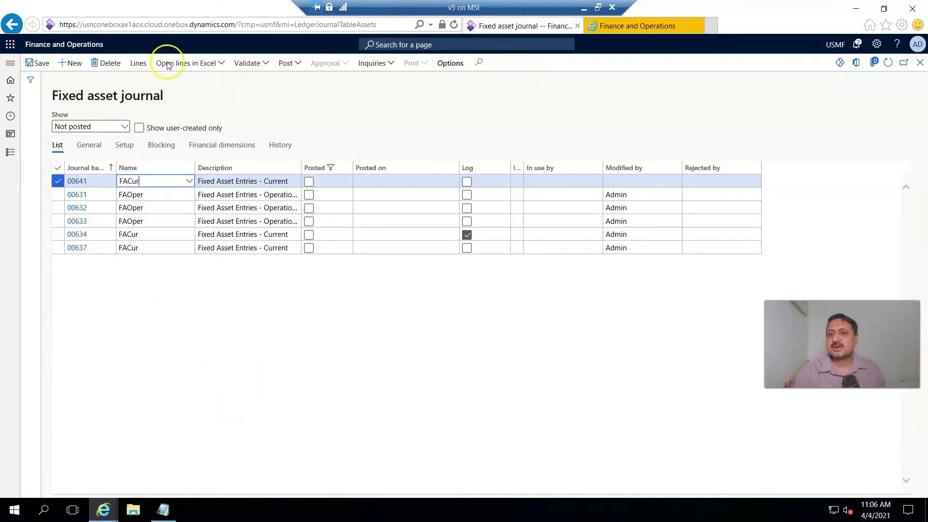
pyautogui.click(140, 65)
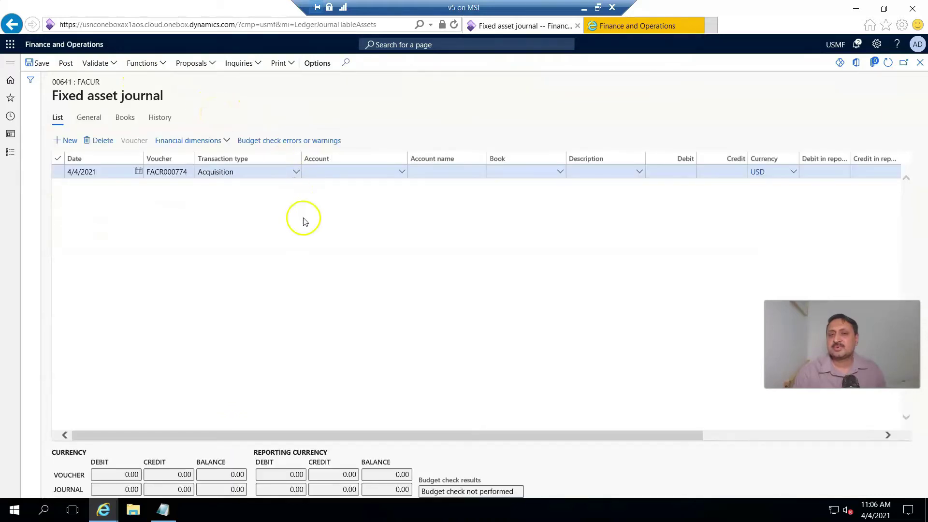
# Step: Set the journal line's account to fixed asset VEHC-000010
pyautogui.click(400, 175)
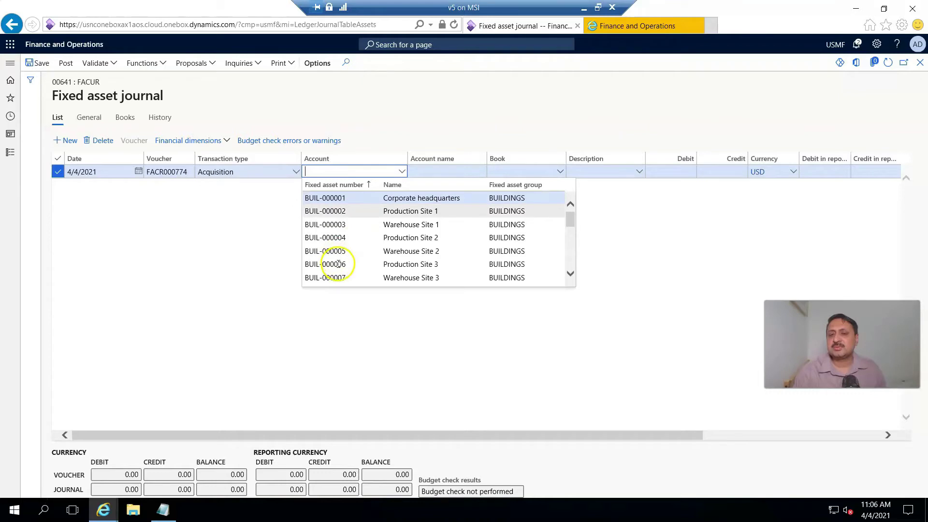
pyautogui.scroll(-5, 339, 265)
pyautogui.scroll(-5, 338, 267)
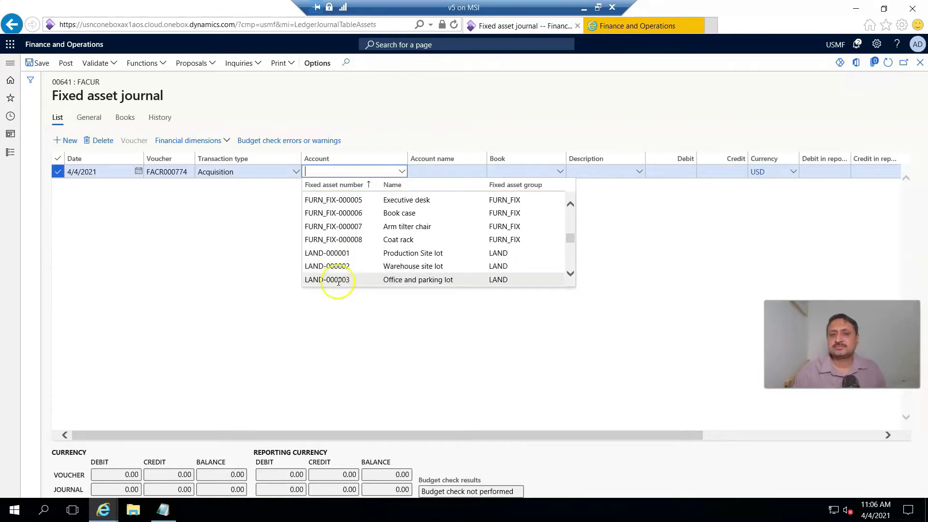
pyautogui.click(338, 280)
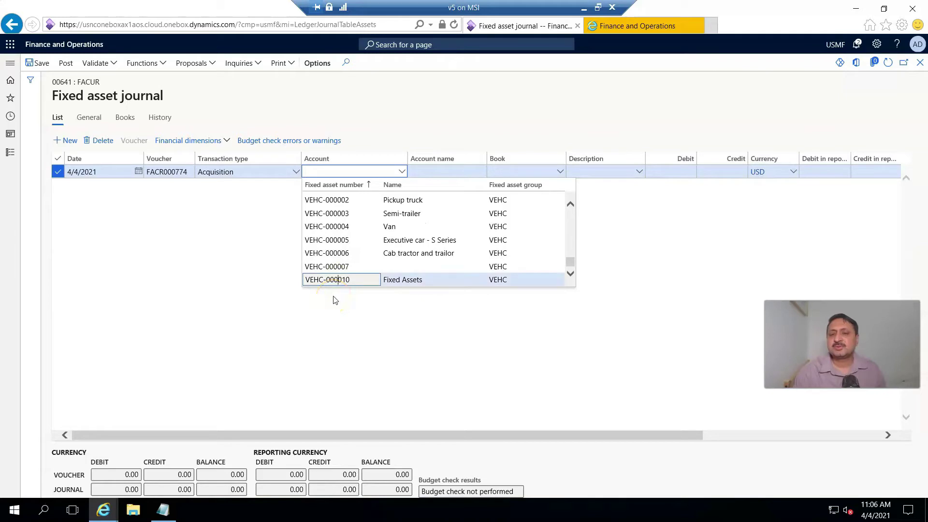
pyautogui.press('Return')
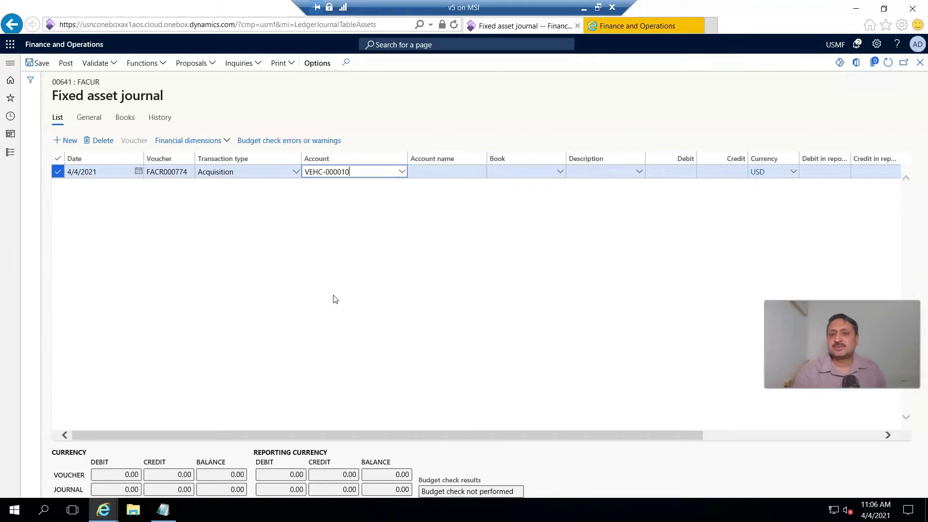
# Step: Set the line's transaction type to Disposal - sale
pyautogui.click(296, 173)
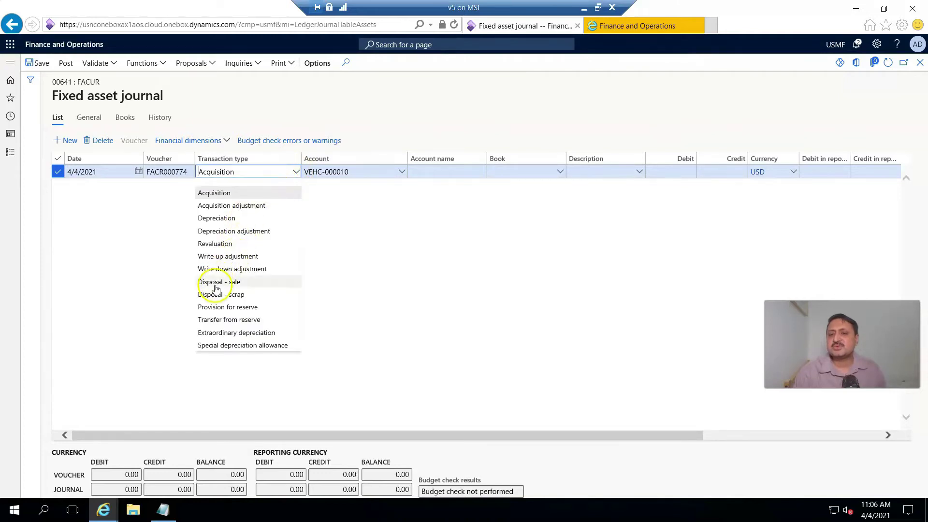
pyautogui.click(216, 284)
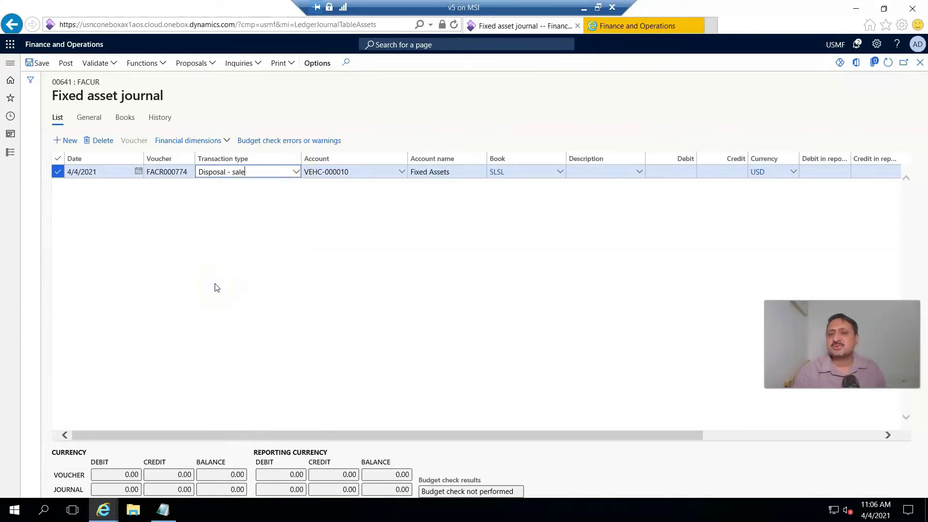
pyautogui.click(315, 199)
# Step: Enter a 5,000.00 credit amount for the sale on the disposal line
pyautogui.moveTo(473, 434); pyautogui.dragTo(591, 435)
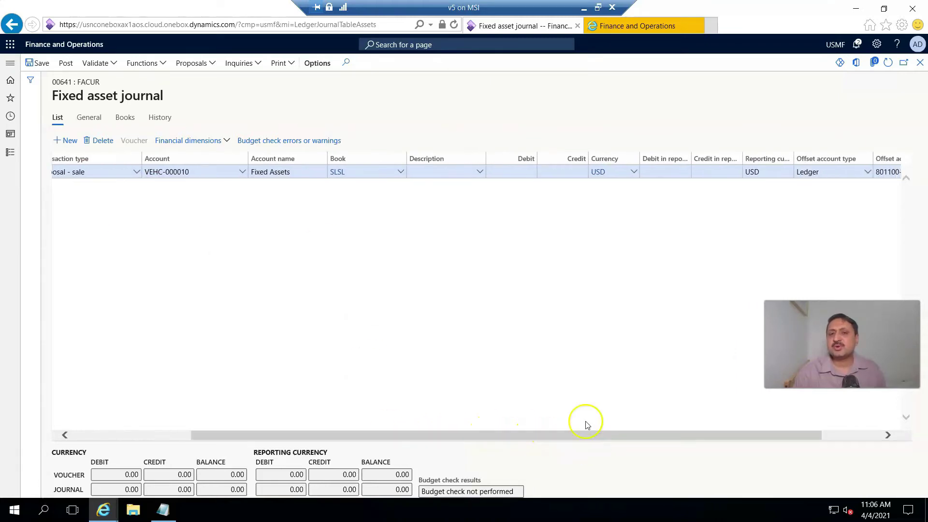
pyautogui.click(574, 174)
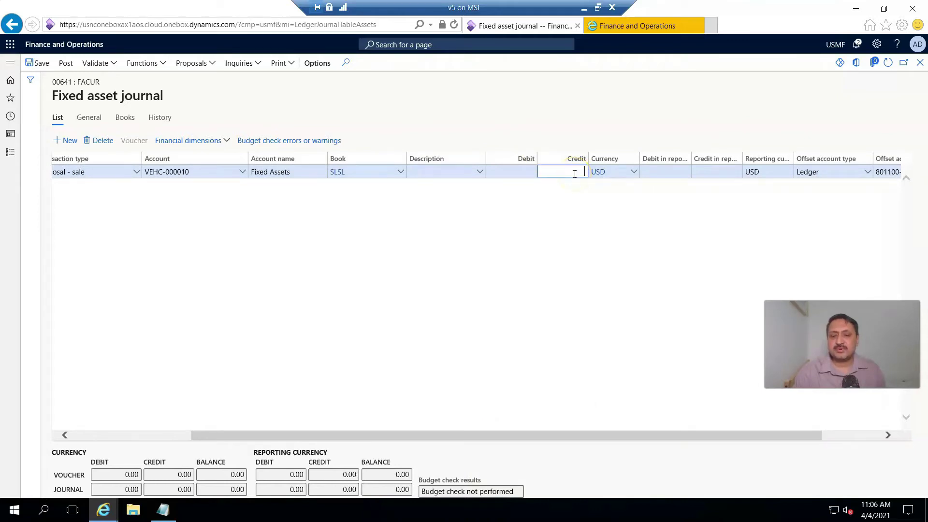
pyautogui.write('5000')
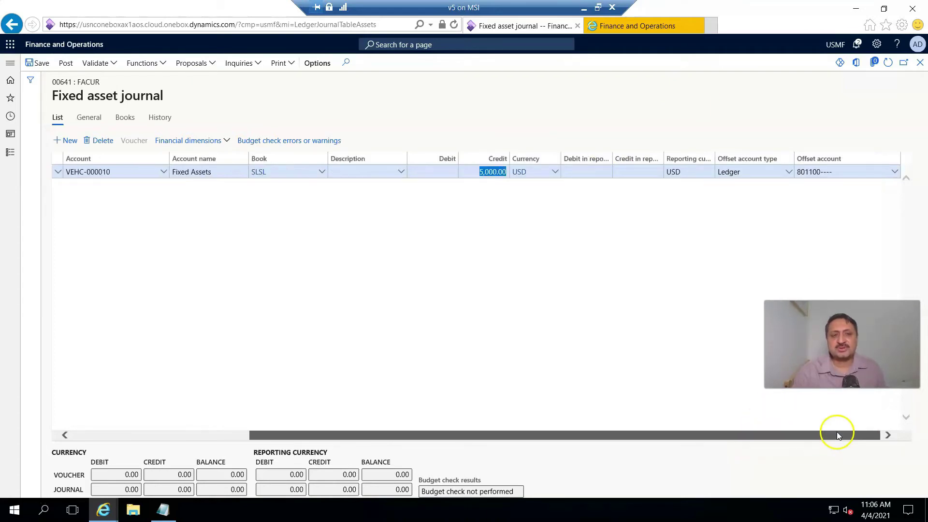
pyautogui.click(836, 434)
# Step: Set the offset account type to Customer with offset account US-002
pyautogui.click(789, 173)
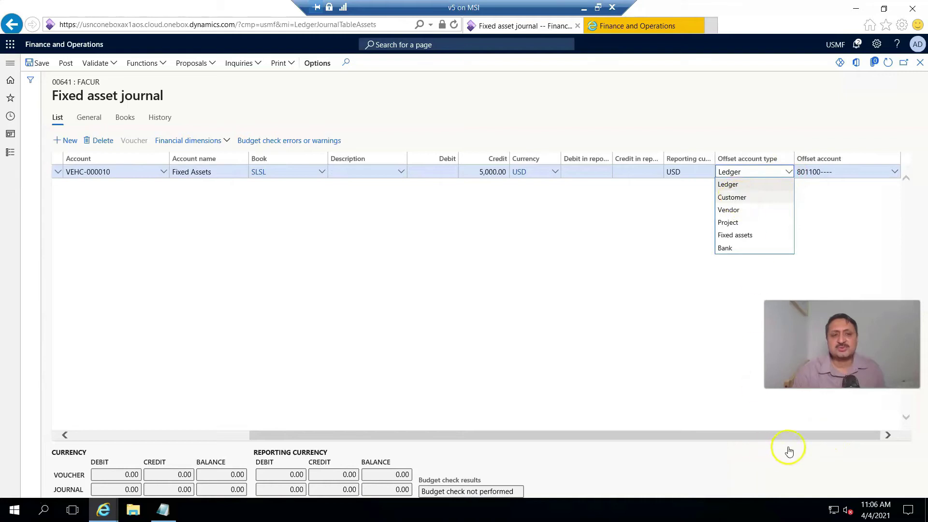
pyautogui.press('Down')
pyautogui.press('Return')
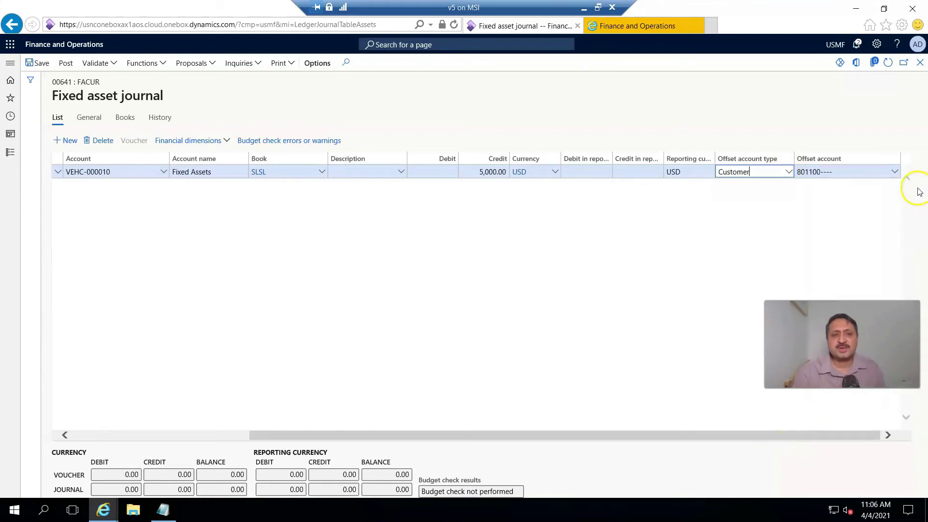
pyautogui.click(894, 175)
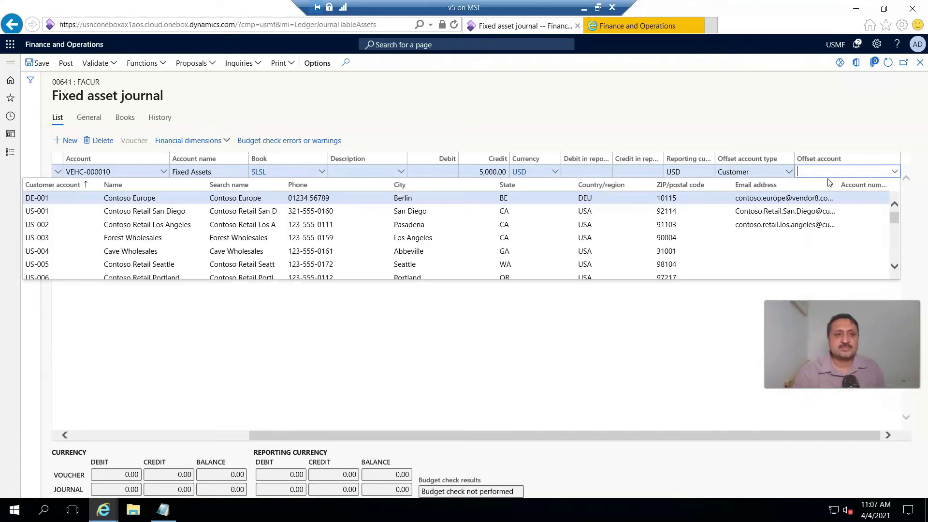
pyautogui.click(42, 224)
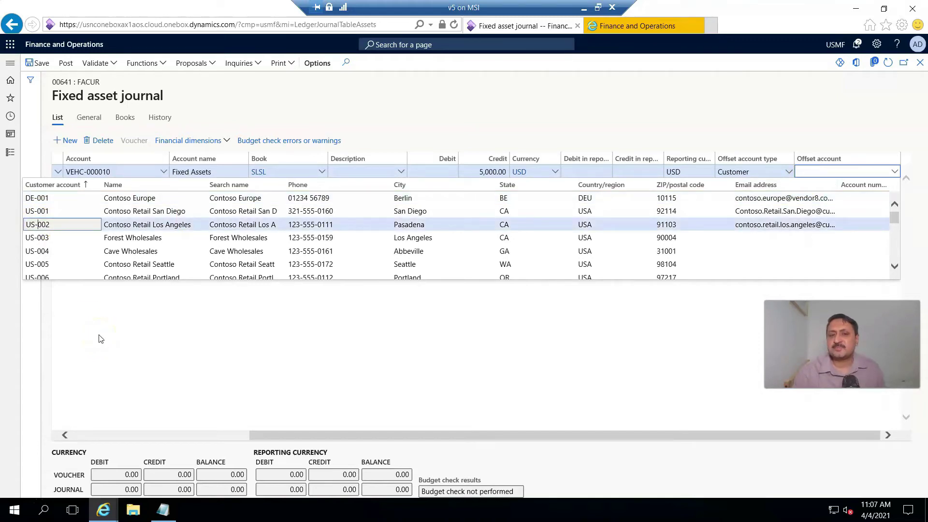
pyautogui.press('Return')
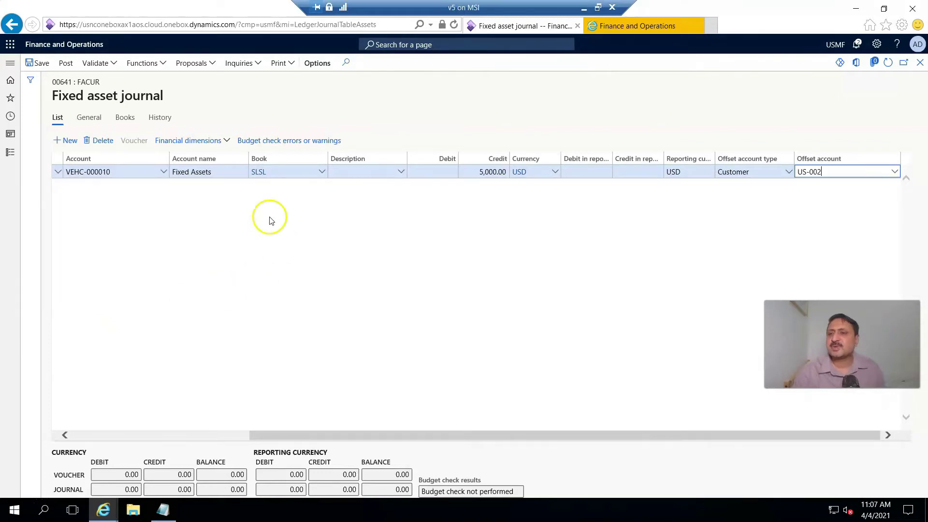
# Step: Post journal 00641 and view voucher FACR000774's ledger transactions
pyautogui.click(66, 65)
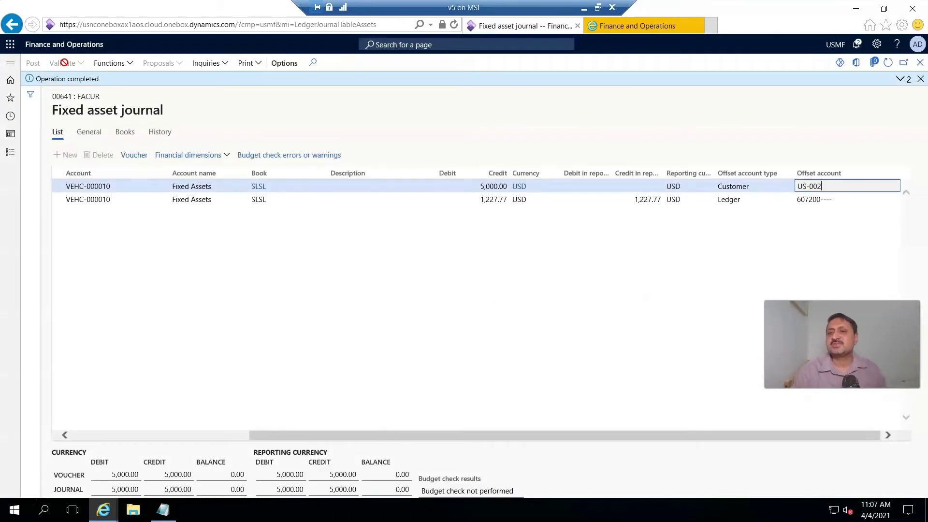
pyautogui.click(135, 158)
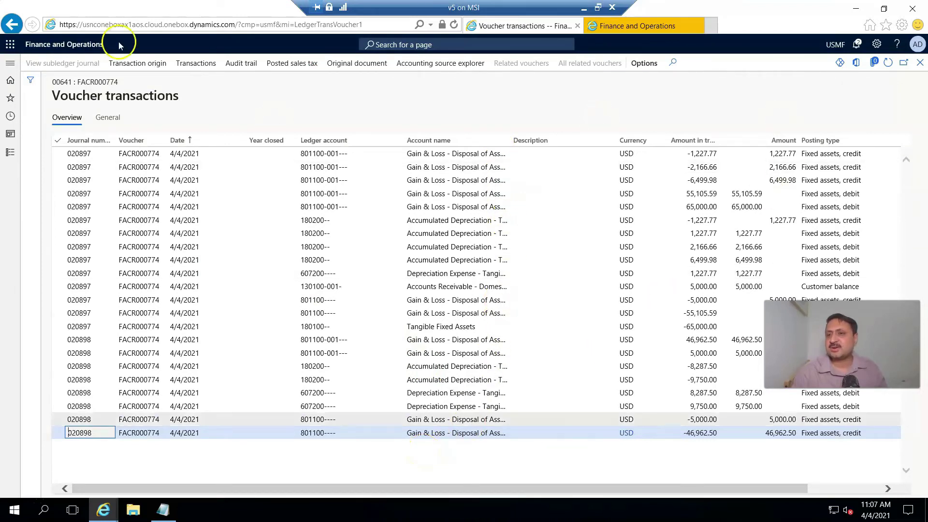
# Step: Check VEHC-000010's valuations, confirming 0.00 net book value in the FED, SLSL and STATE books
pyautogui.click(7, 68)
pyautogui.click(7, 68)
pyautogui.click(6, 68)
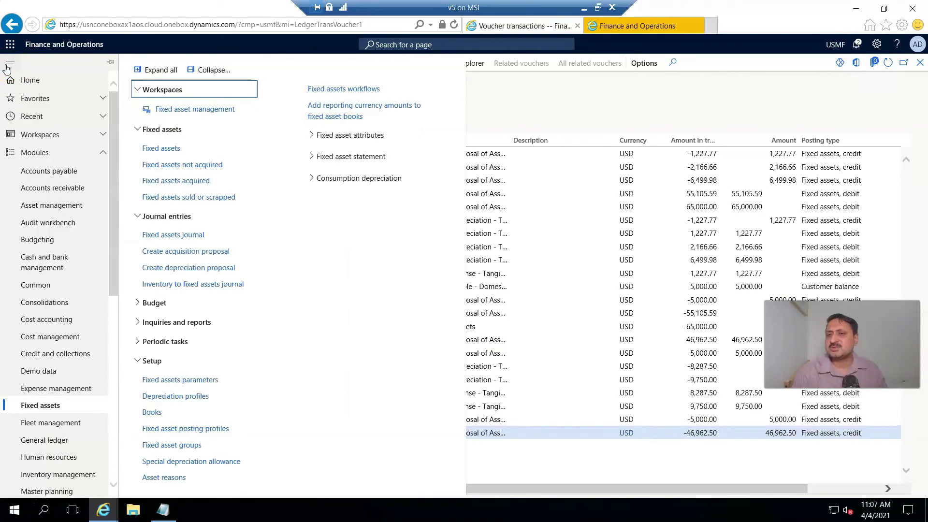
pyautogui.click(174, 154)
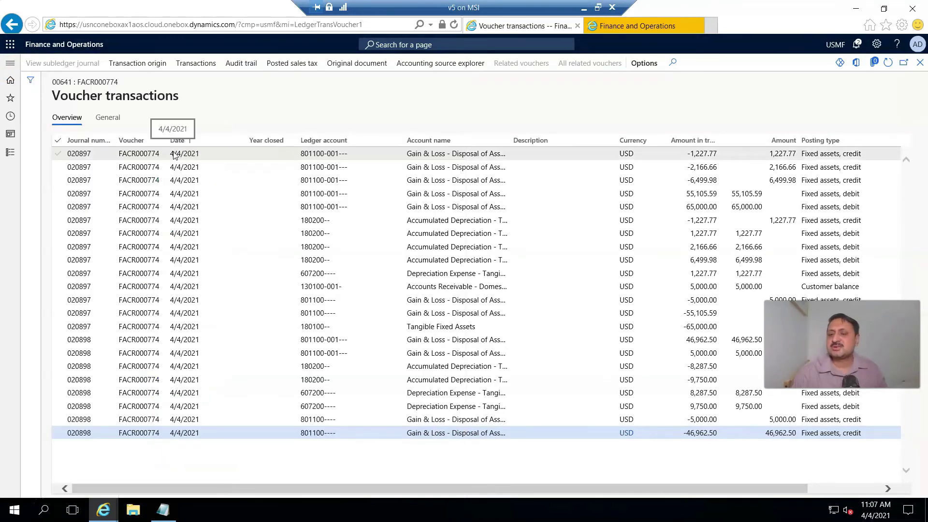
pyautogui.hotkey('alt', 'Left')
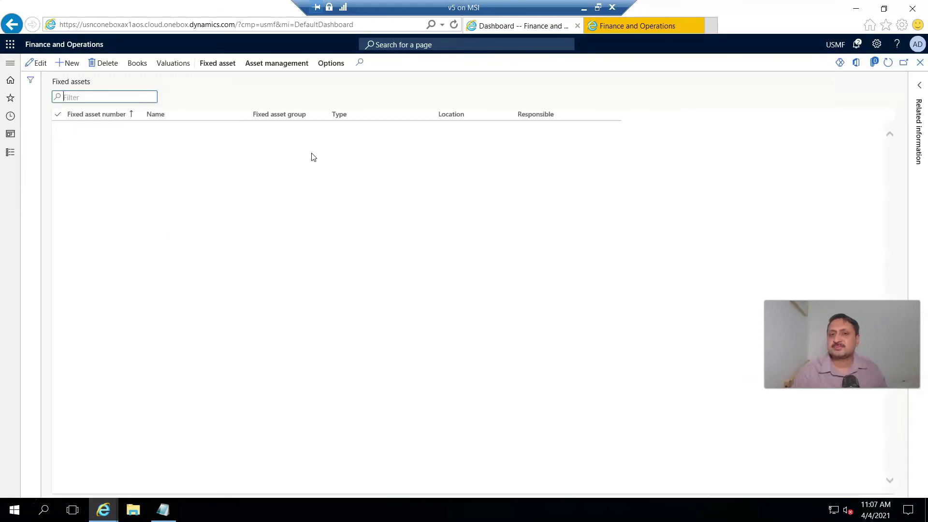
pyautogui.click(170, 65)
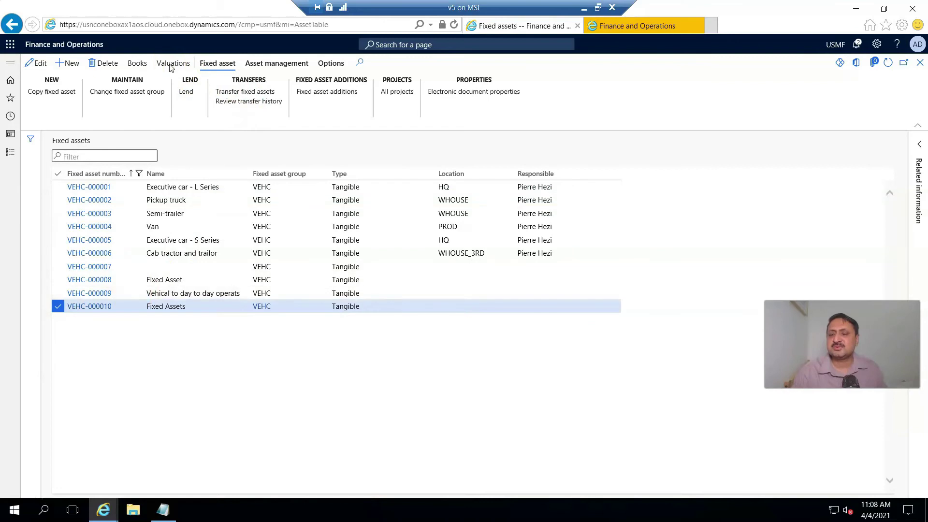
pyautogui.click(530, 493)
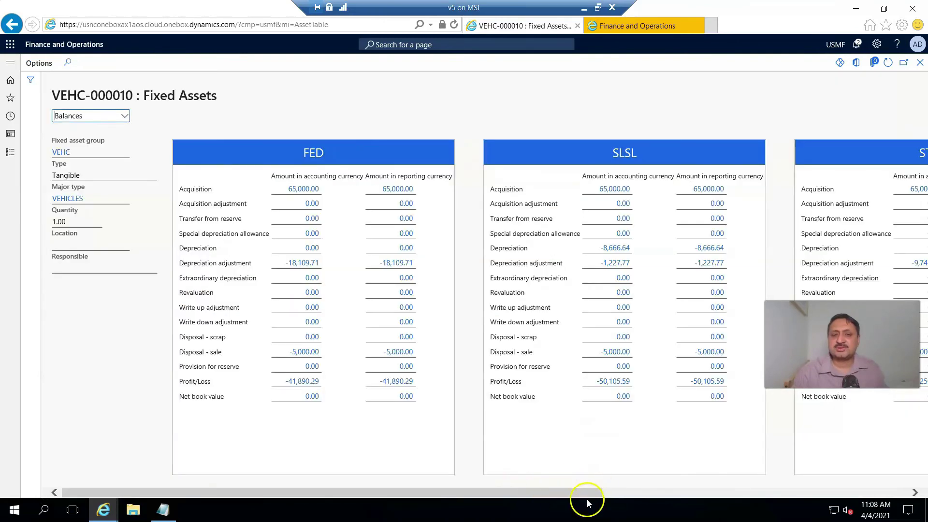
pyautogui.click(629, 492)
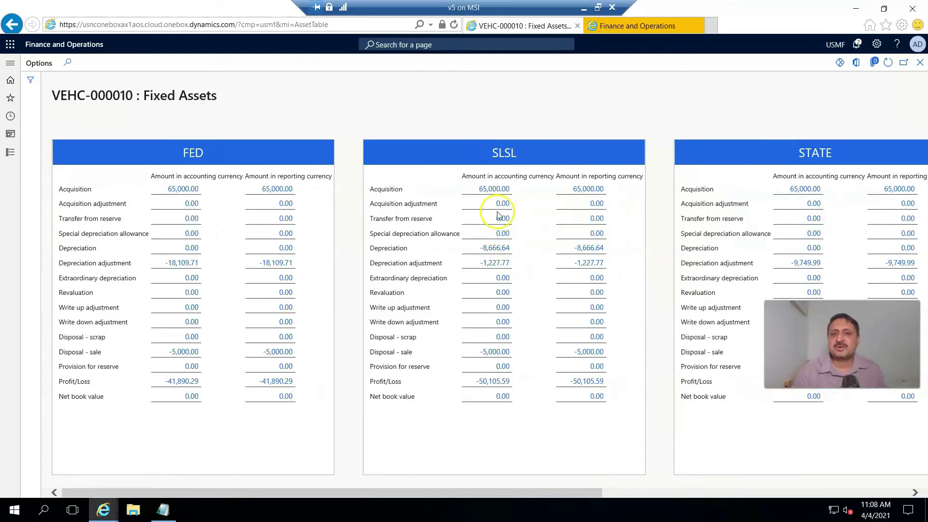
pyautogui.hscroll(3, 497, 204)
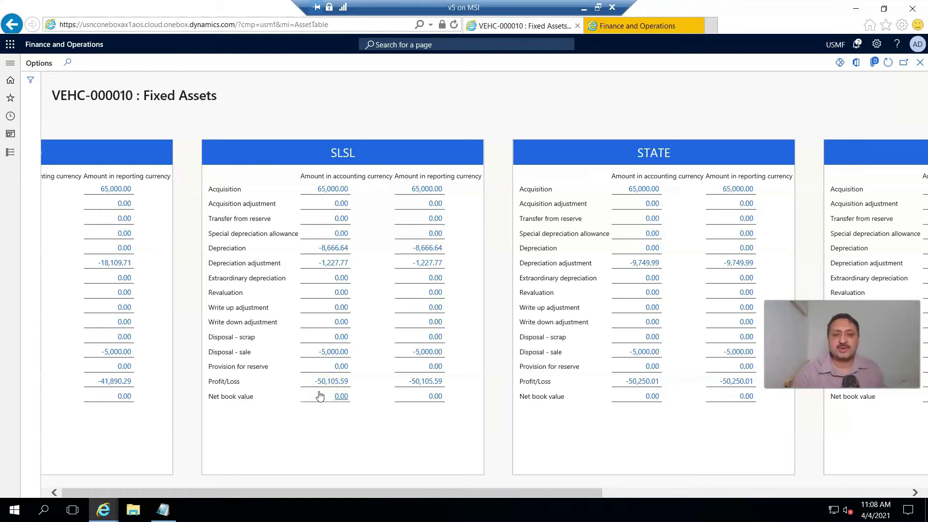
pyautogui.click(8, 73)
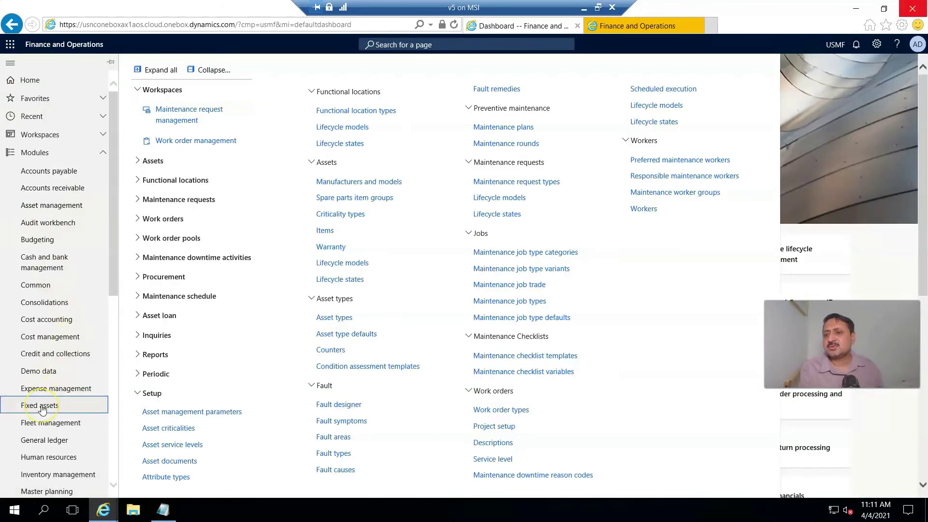
# Step: List fixed asset transactions filtered to VEHC-000010, including its 4/4/2021 disposal postings
pyautogui.click(41, 406)
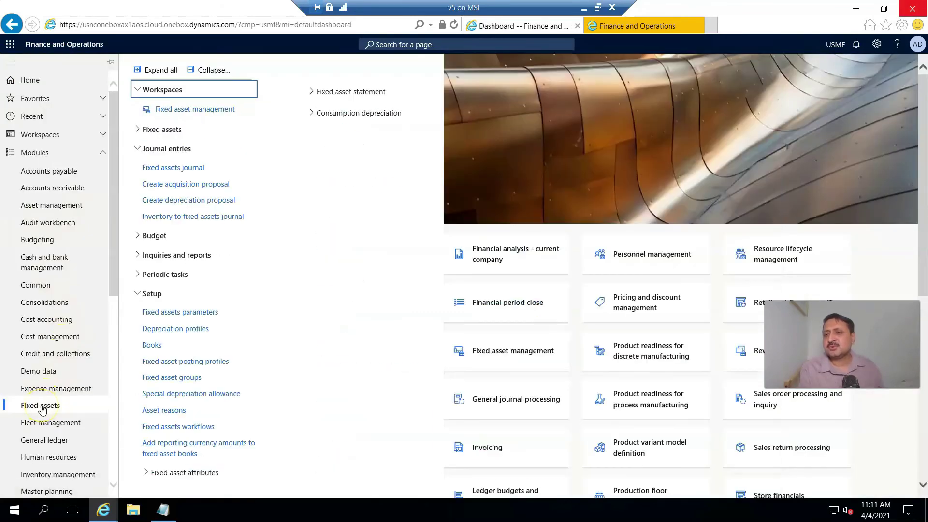
pyautogui.click(191, 114)
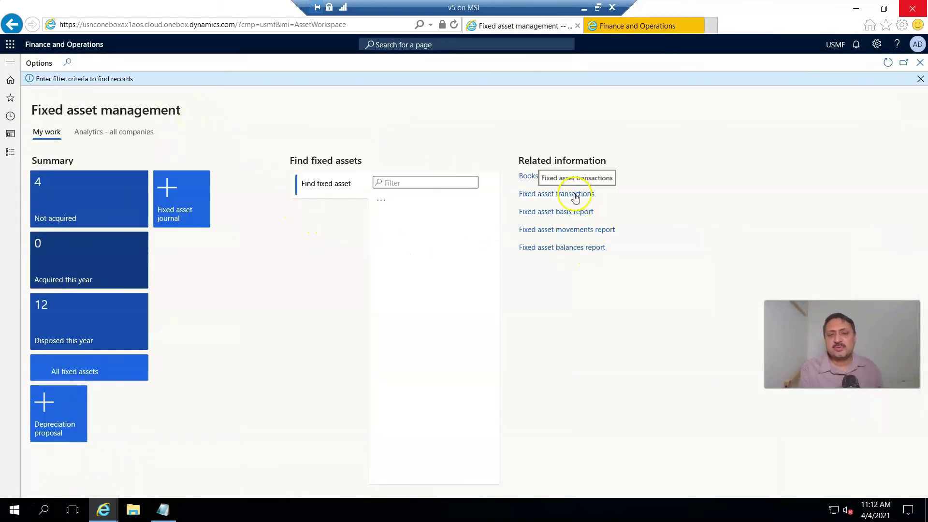
pyautogui.click(574, 194)
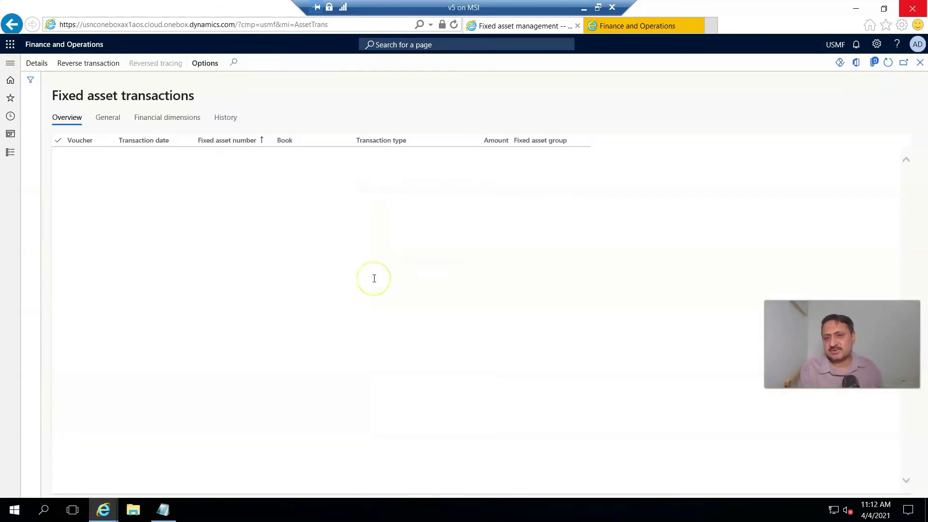
pyautogui.click(221, 140)
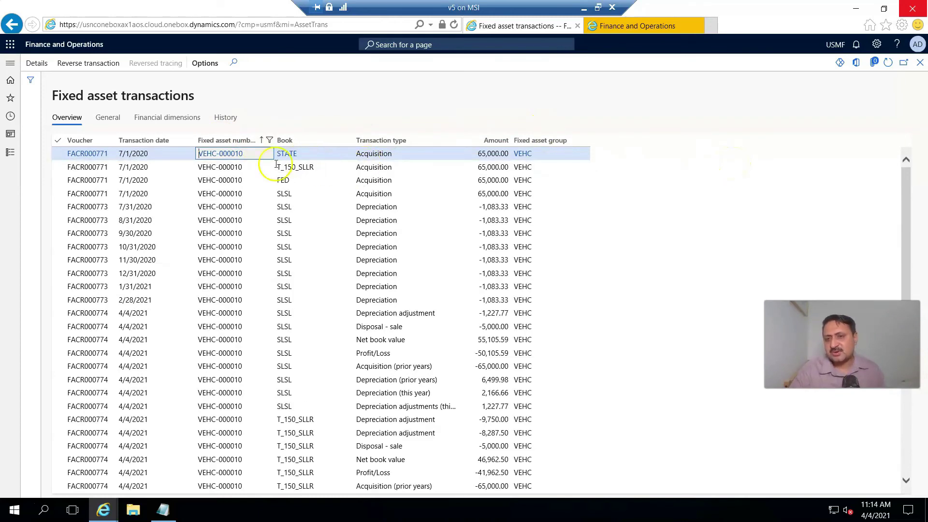
pyautogui.scroll(-5, 234, 261)
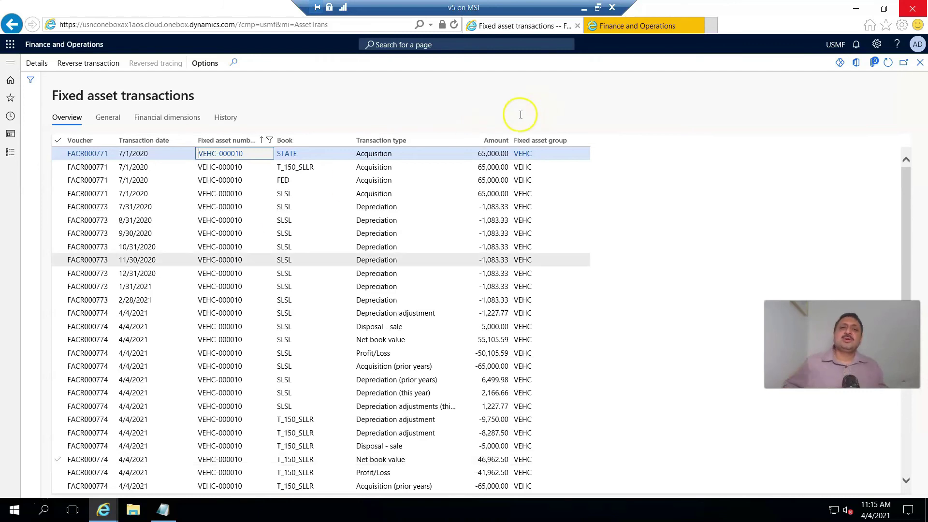
pyautogui.scroll(-3, 407, 338)
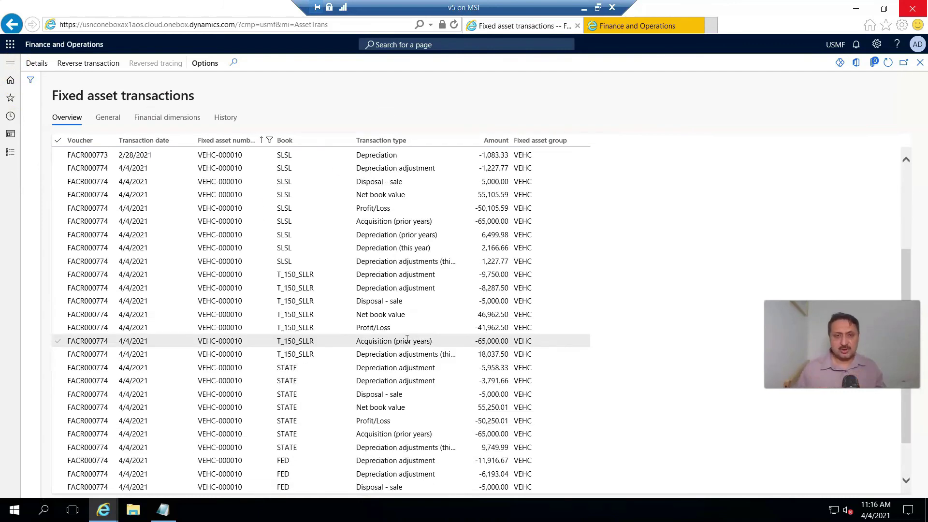